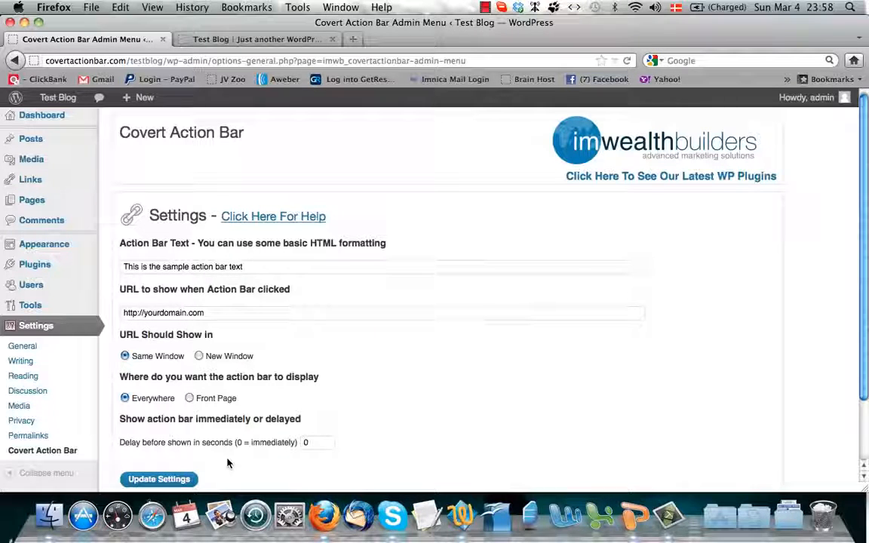
Set the action bar text to "Oops Your Popup Blocker Just Blocked Your Free Download - Click Here To Grab It!", copied from the TextWrangler note
{"action": "left_click", "coordinate": [461, 516]}
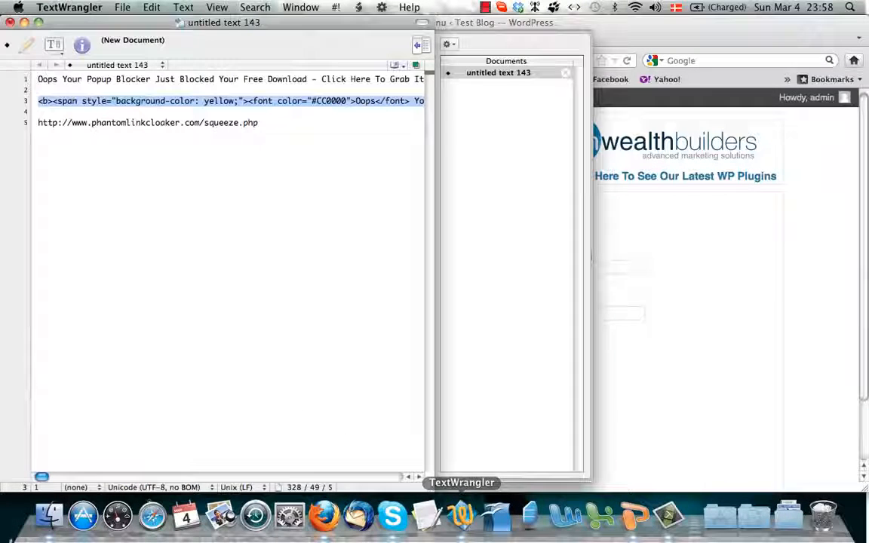
{"action": "left_click", "coordinate": [32, 79]}
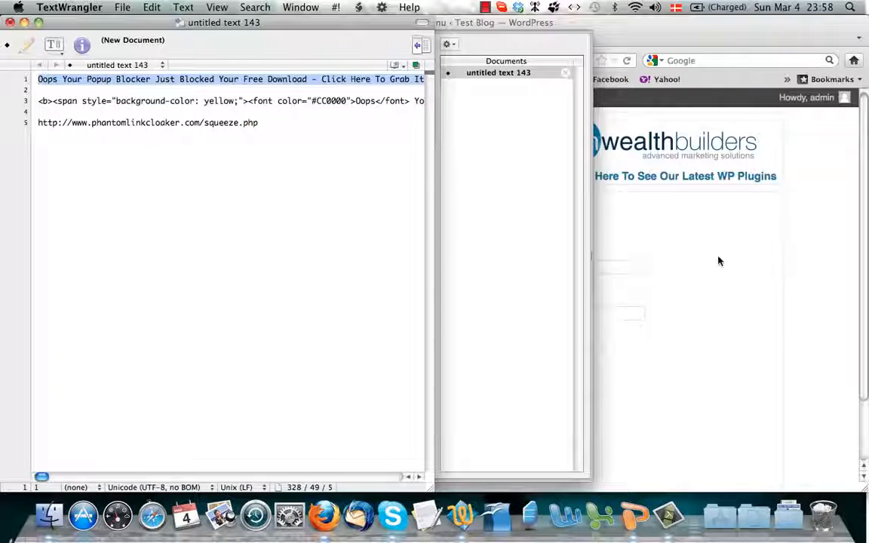
{"action": "left_click", "coordinate": [718, 261]}
{"action": "left_click_drag", "start_coordinate": [306, 268], "coordinate": [74, 270]}
{"action": "type", "text": "Oops Your Popup Blocker Just Blocked Your Free Download - Click Here To Grab It!"}
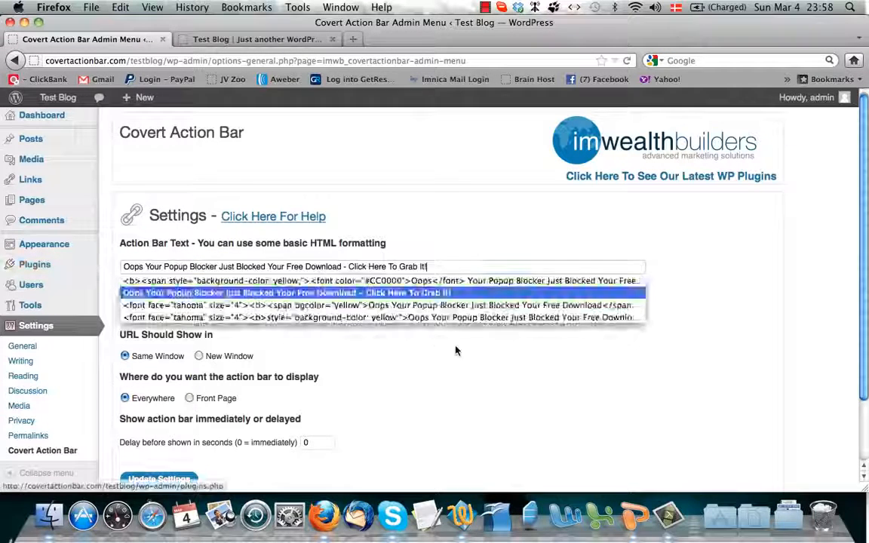
{"action": "left_click", "coordinate": [456, 350]}
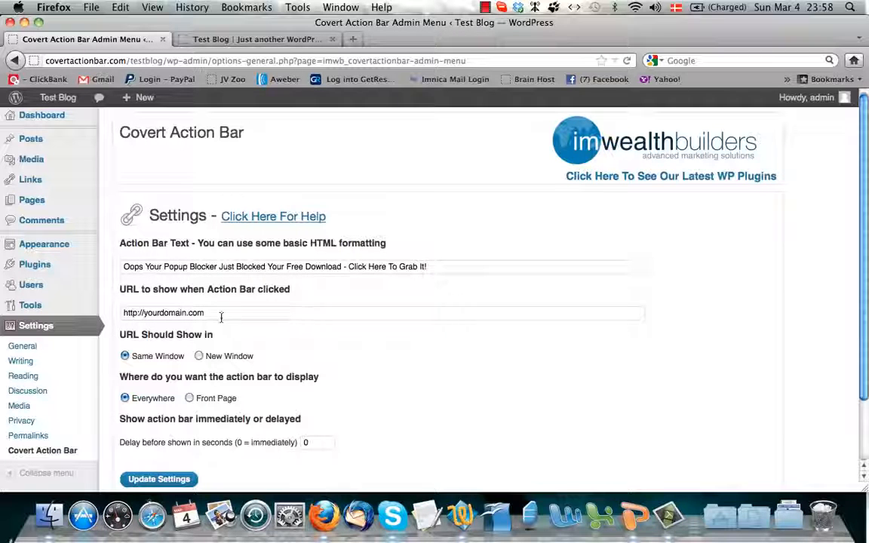
{"action": "left_click", "coordinate": [460, 516]}
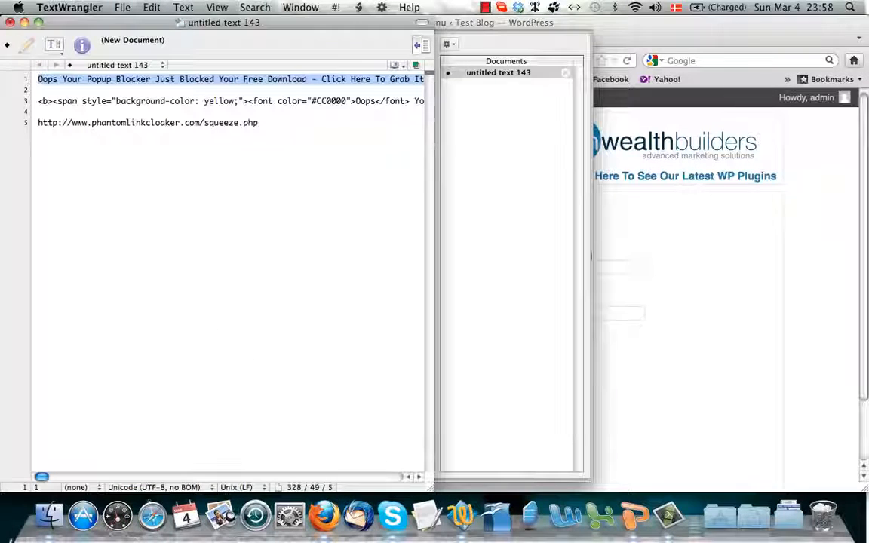
{"action": "left_click_drag", "start_coordinate": [260, 123], "coordinate": [3, 123]}
{"action": "key", "text": "super+c"}
{"action": "left_click", "coordinate": [748, 350]}
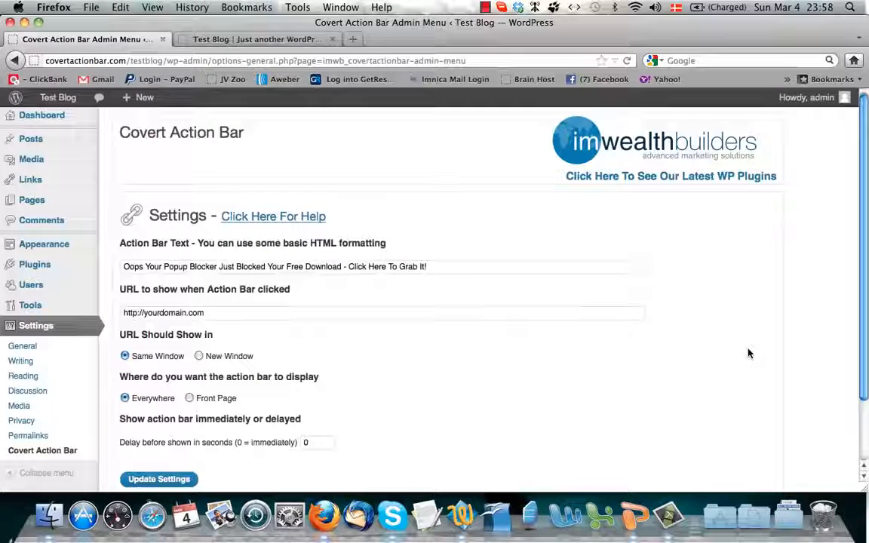
{"action": "triple_click", "coordinate": [229, 314]}
{"action": "key", "text": "super+v"}
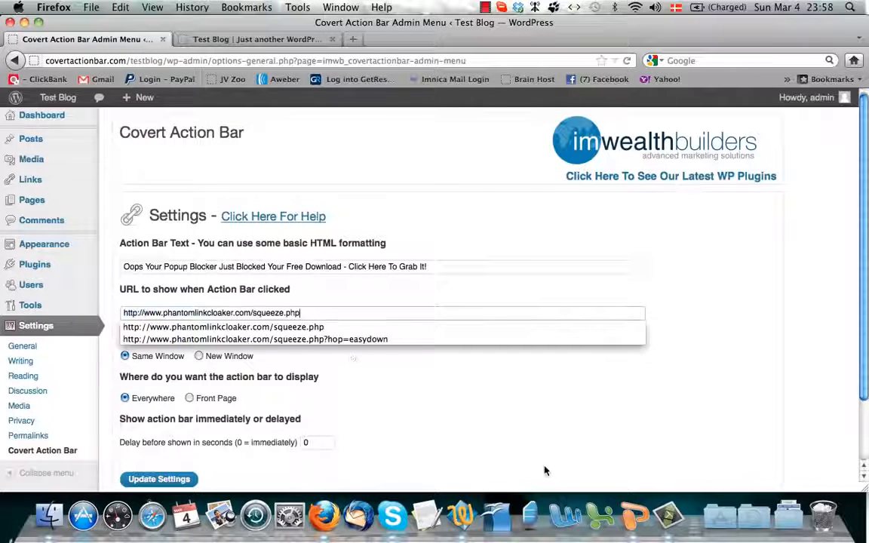
{"action": "left_click", "coordinate": [546, 471]}
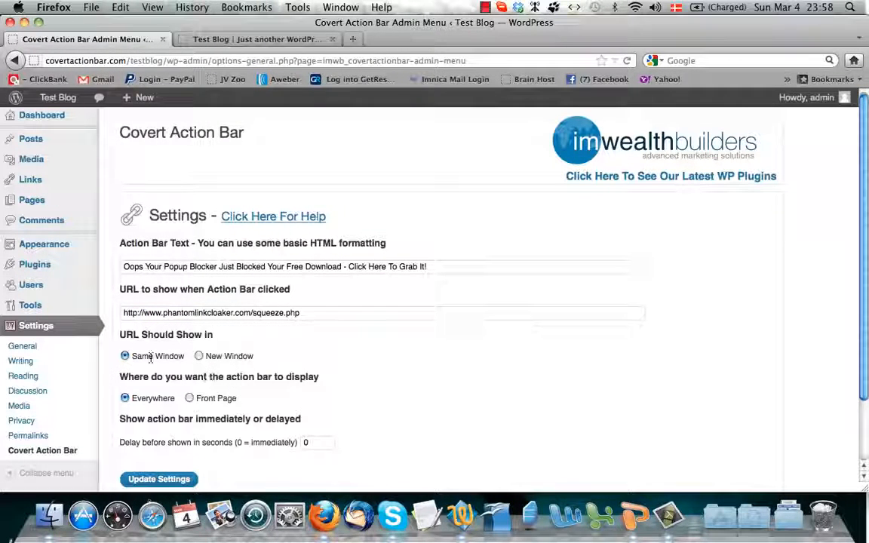
Make the URL show in a new window, set the action bar delay to 2 seconds, and save the settings
{"action": "left_click", "coordinate": [199, 356]}
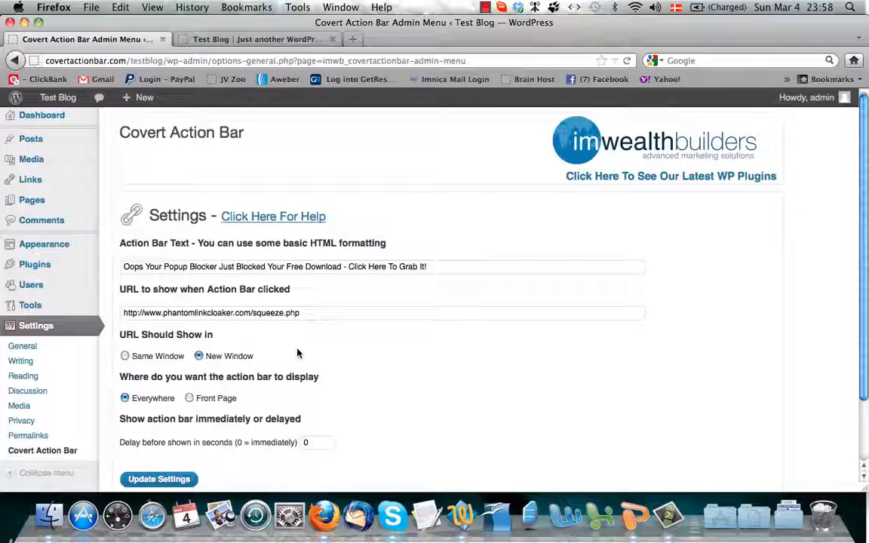
{"action": "scroll", "coordinate": [297, 352], "scroll_direction": "down", "scroll_amount": 1}
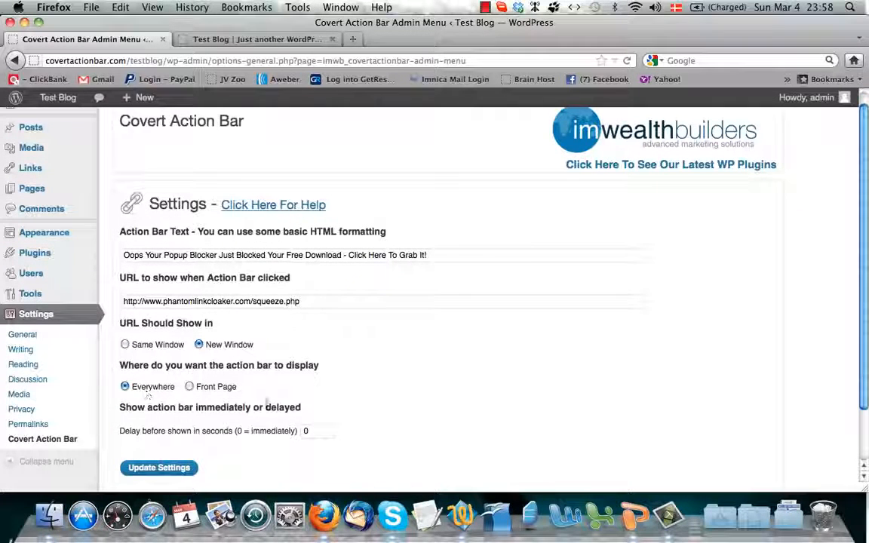
{"action": "double_click", "coordinate": [317, 431]}
{"action": "type", "text": "2"}
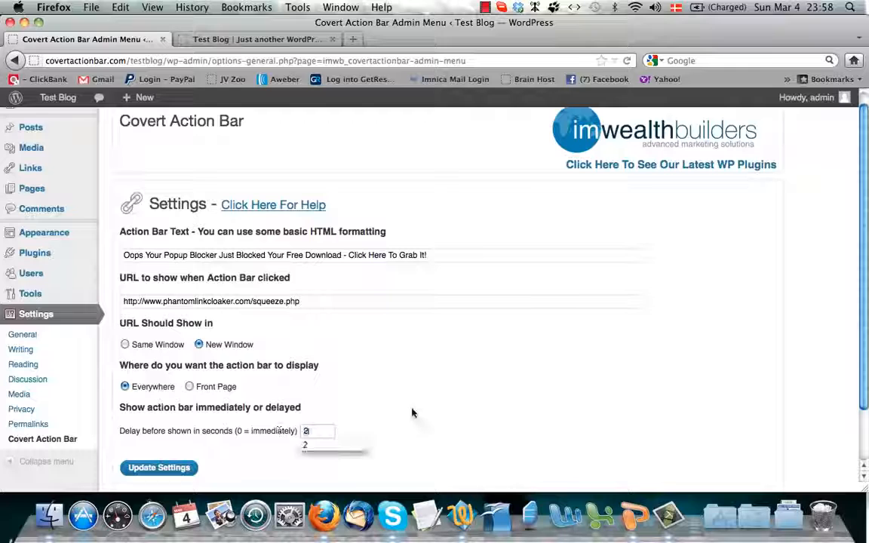
{"action": "left_click", "coordinate": [181, 469]}
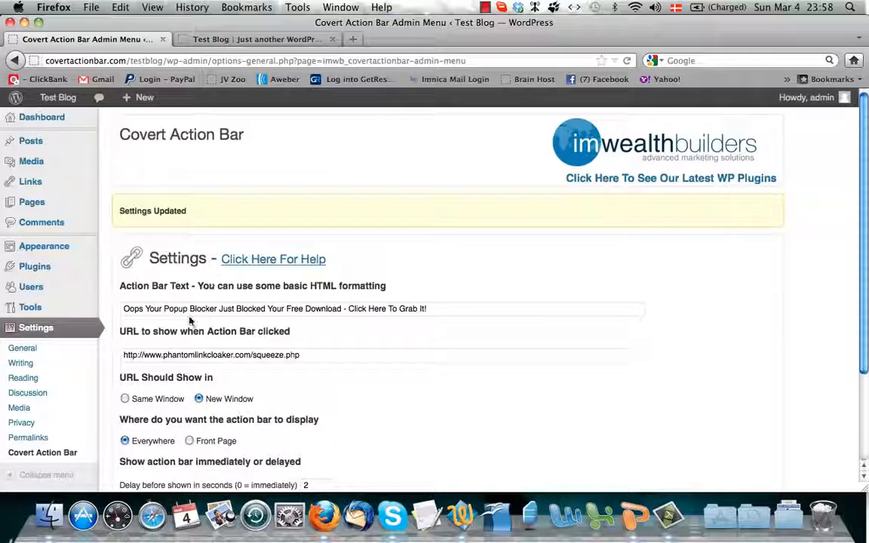
Reload the Test Blog front page, follow the action bar's link to examine its target page, and close that page
{"action": "left_click", "coordinate": [236, 39]}
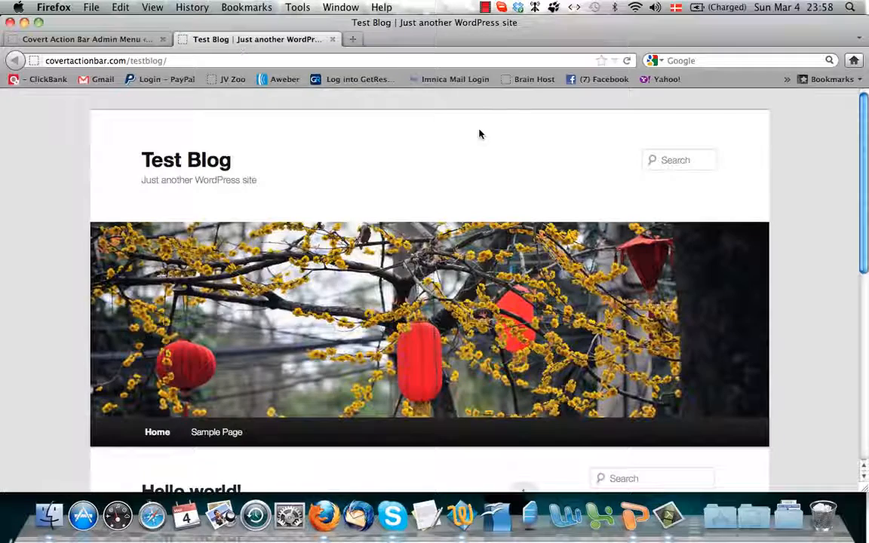
{"action": "left_click", "coordinate": [626, 62]}
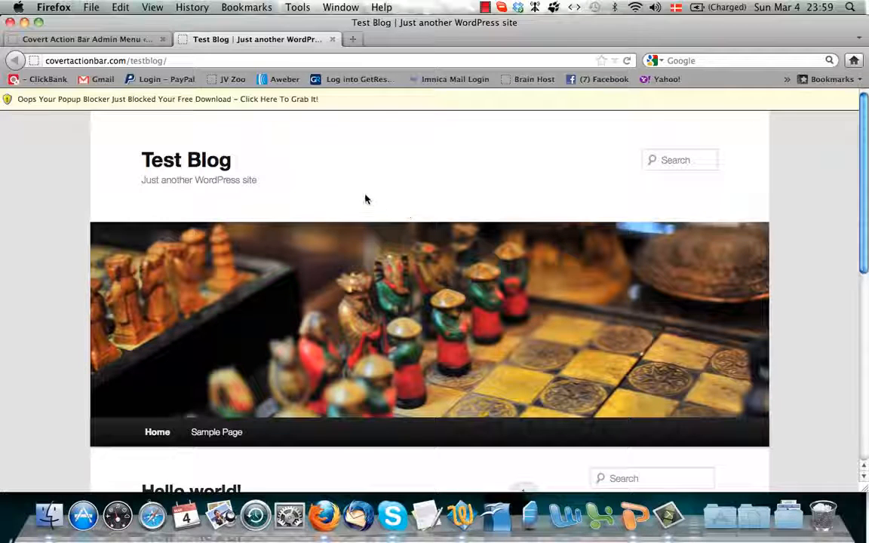
{"action": "left_click", "coordinate": [280, 105]}
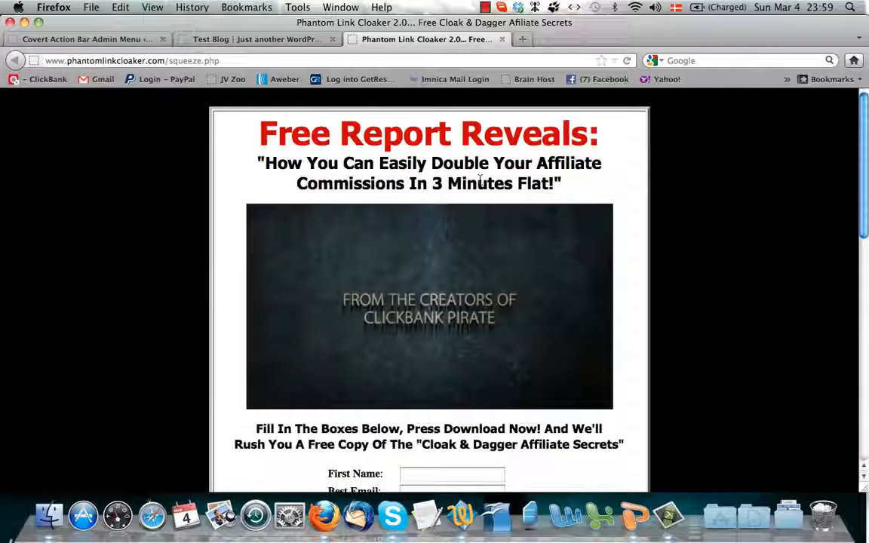
{"action": "scroll", "coordinate": [431, 484], "scroll_direction": "down", "scroll_amount": 3}
{"action": "scroll", "coordinate": [430, 484], "scroll_direction": "down", "scroll_amount": 2}
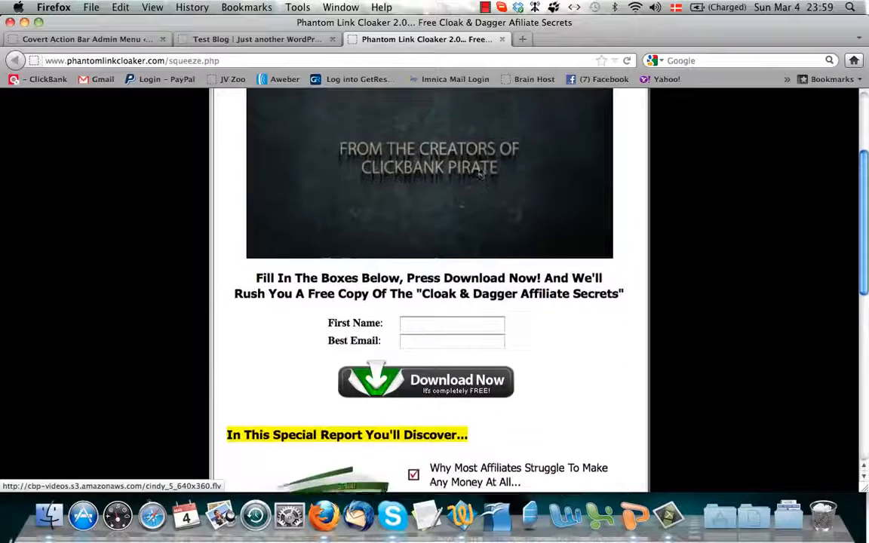
{"action": "scroll", "coordinate": [431, 378], "scroll_direction": "up", "scroll_amount": 4}
{"action": "left_click", "coordinate": [501, 41]}
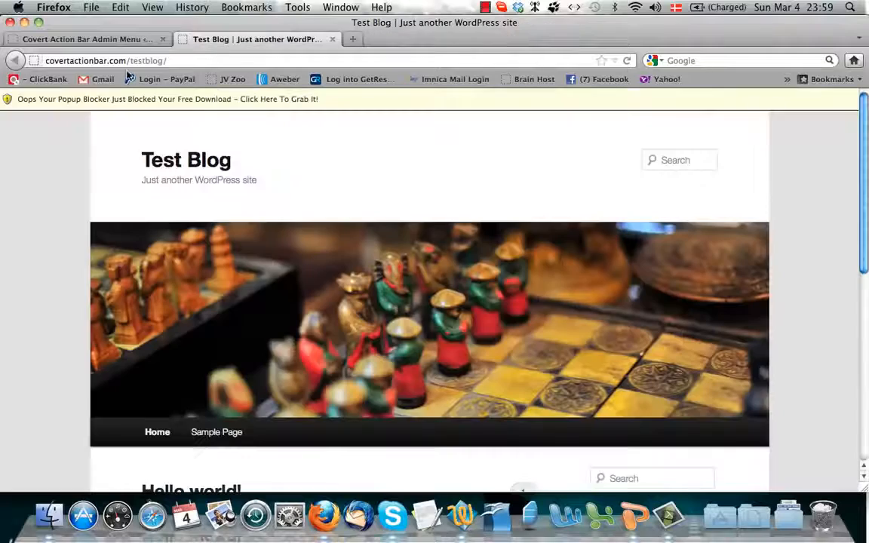
Replace the action bar text with the TextWrangler note's HTML version: bold, yellow background, #CC0000 "Oops" and underlined #0000FF "Click Here To Grab It!"
{"action": "left_click", "coordinate": [113, 41]}
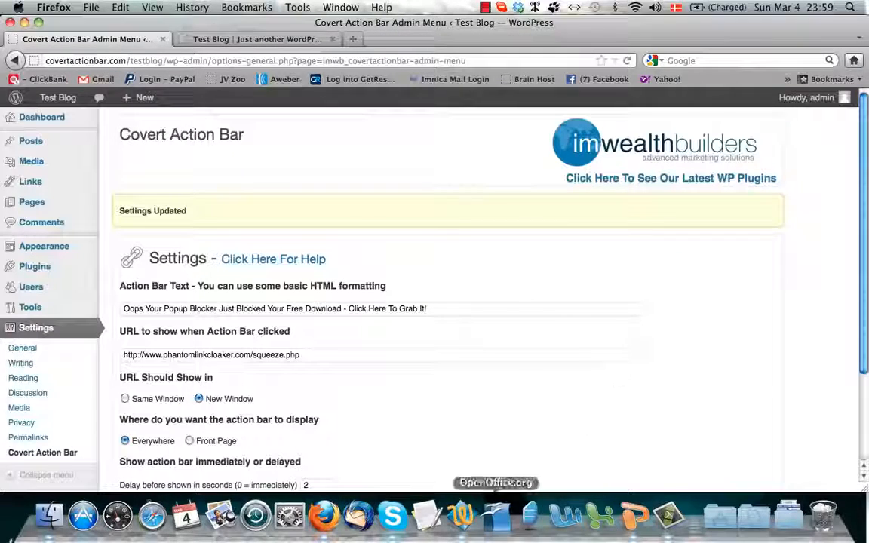
{"action": "left_click", "coordinate": [467, 520]}
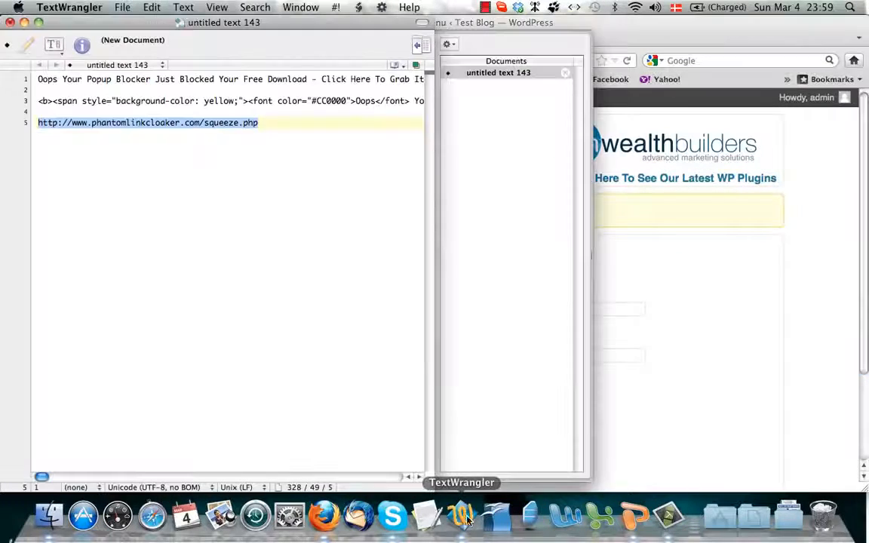
{"action": "left_click", "coordinate": [39, 112]}
{"action": "left_click", "coordinate": [24, 100]}
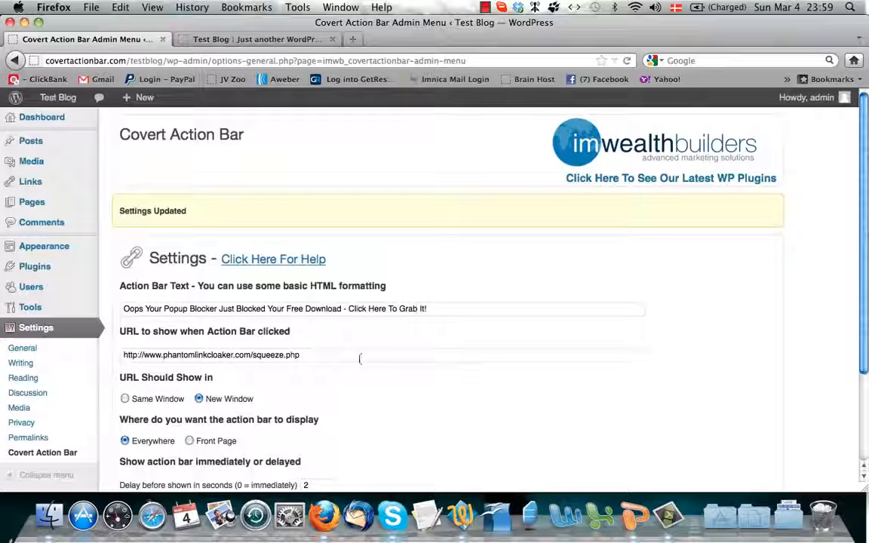
{"action": "left_click_drag", "start_coordinate": [123, 308], "coordinate": [434, 301]}
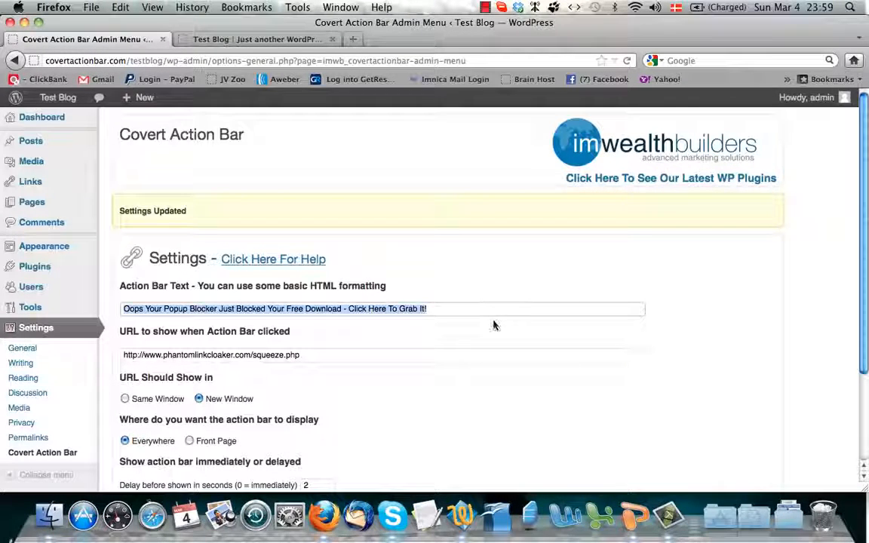
{"action": "type", "text": "<b><span style=\"background-color: yellow;\"><font color=\"#CC0000\">Oops</font> Your Popup Blocker Just Blocked Your Free Download</span> - <font color=\"#0000FF\"><u>Click Here To Grab It!</u></font></b>"}
{"action": "left_click", "coordinate": [587, 394]}
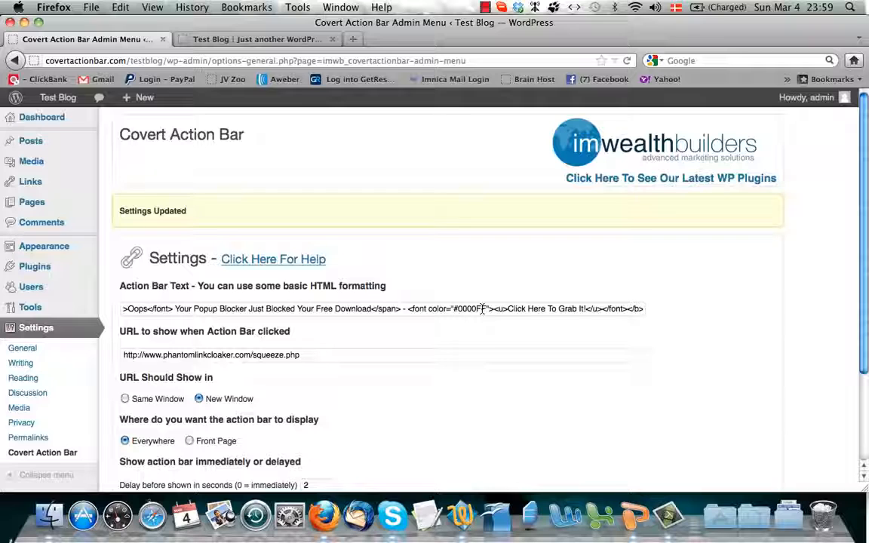
{"action": "scroll", "coordinate": [482, 308], "scroll_direction": "left", "scroll_amount": 10}
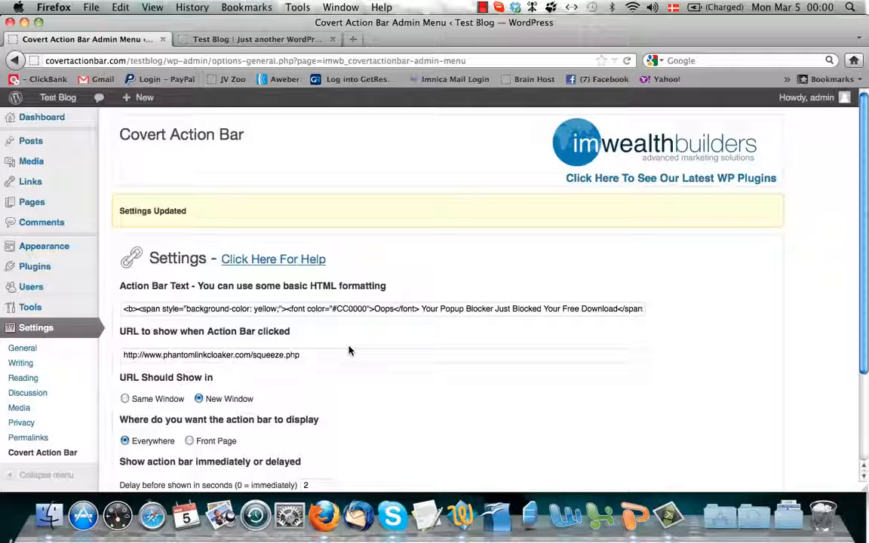
Save the Covert Action Bar settings with the HTML-formatted text
{"action": "scroll", "coordinate": [349, 350], "scroll_direction": "down", "scroll_amount": 1}
{"action": "scroll", "coordinate": [349, 347], "scroll_direction": "down", "scroll_amount": 2}
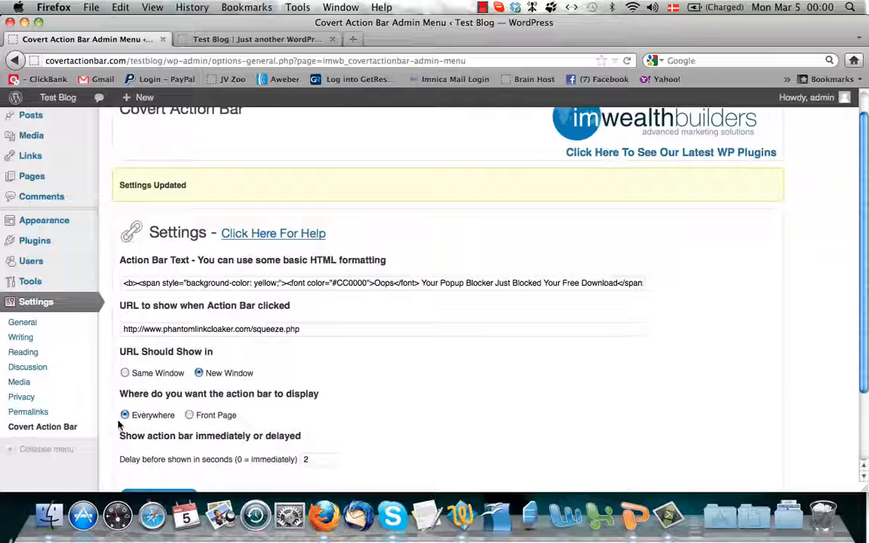
{"action": "scroll", "coordinate": [357, 437], "scroll_direction": "down", "scroll_amount": 4}
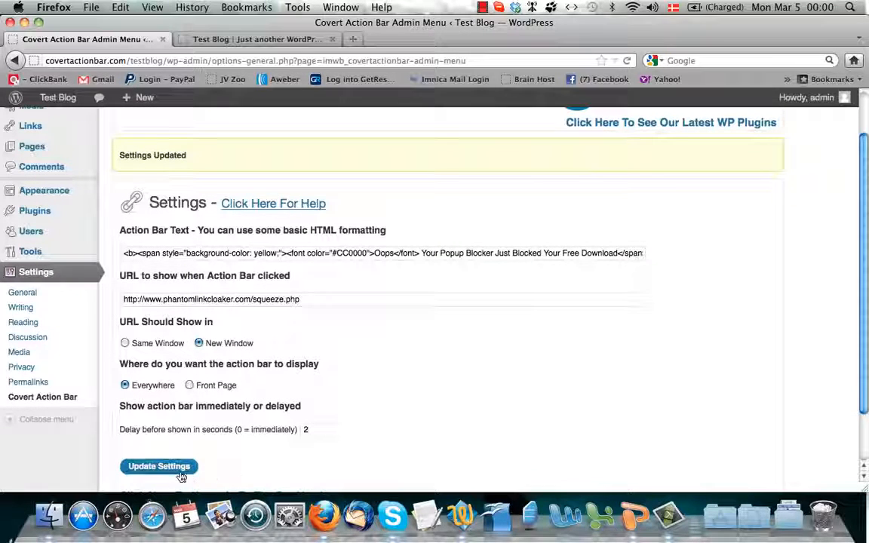
{"action": "left_click", "coordinate": [180, 472]}
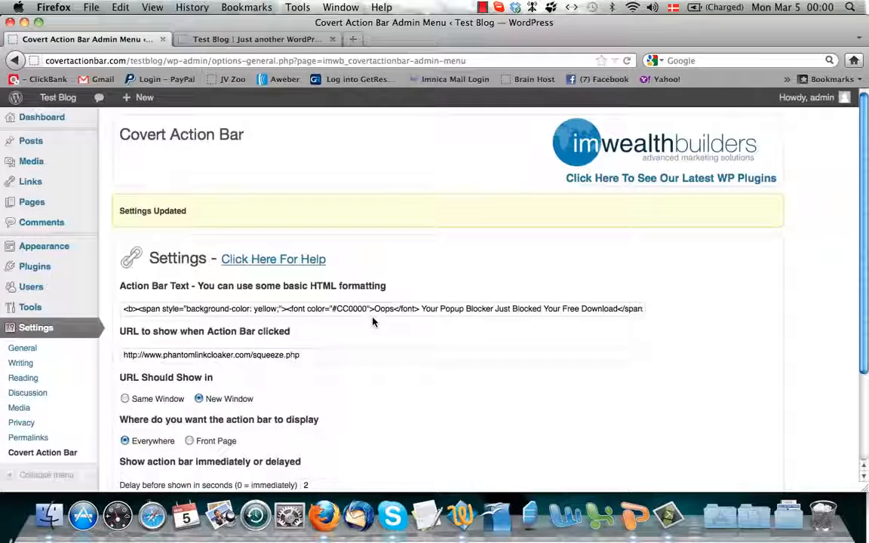
Reload the Test Blog front page to check the formatted action bar, and return to the plugin's settings page
{"action": "left_click", "coordinate": [230, 38]}
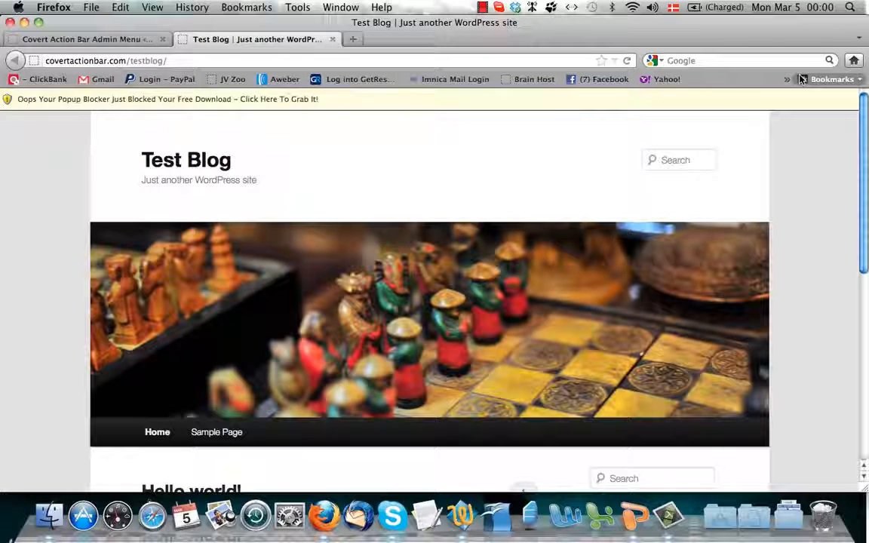
{"action": "left_click", "coordinate": [628, 61]}
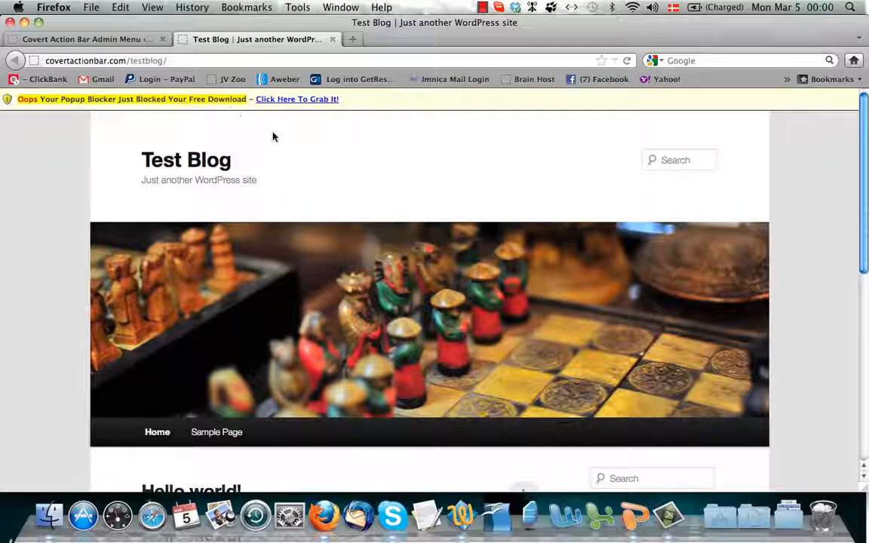
{"action": "scroll", "coordinate": [301, 167], "scroll_direction": "down", "scroll_amount": 1}
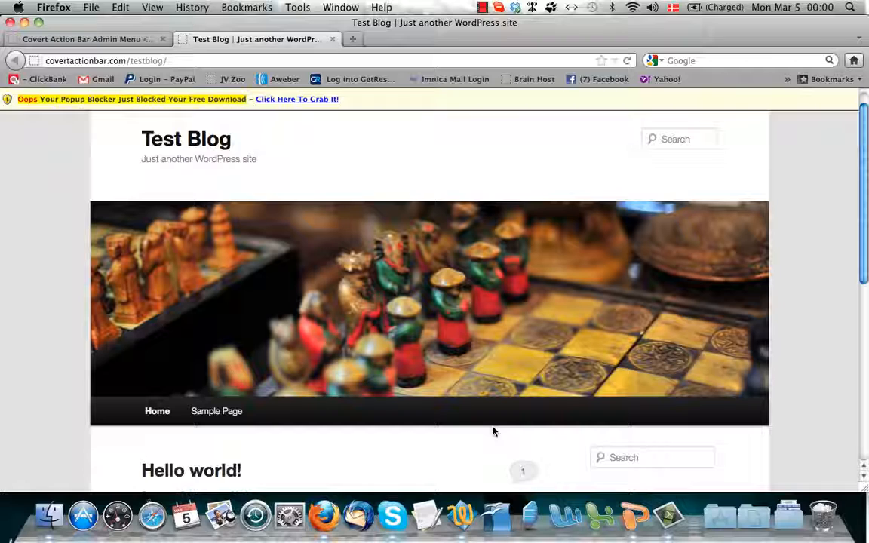
{"action": "left_click", "coordinate": [87, 39]}
{"action": "scroll", "coordinate": [335, 257], "scroll_direction": "down", "scroll_amount": 1}
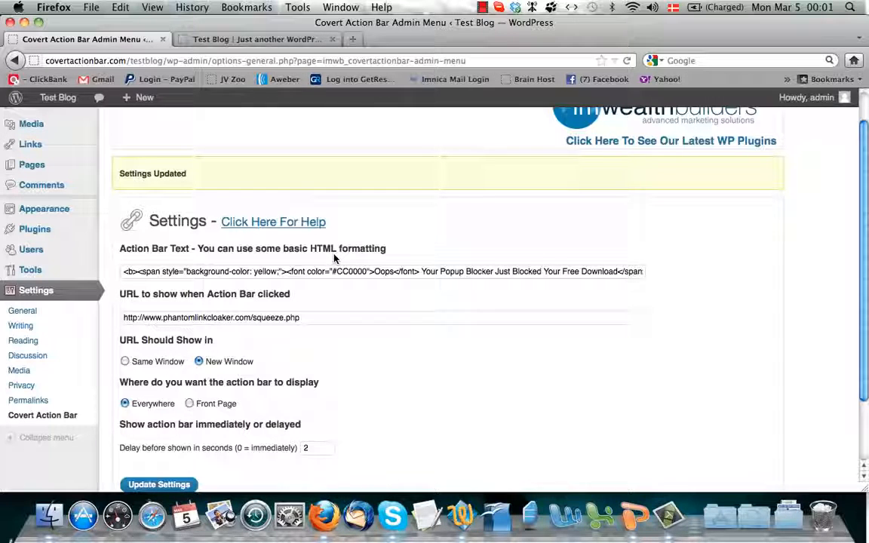
Switch to PowerPoint, resume the slide show at the "Light Bulb Moment" slide and advance to the following slide
{"action": "left_click", "coordinate": [632, 519]}
{"action": "left_click", "coordinate": [53, 481]}
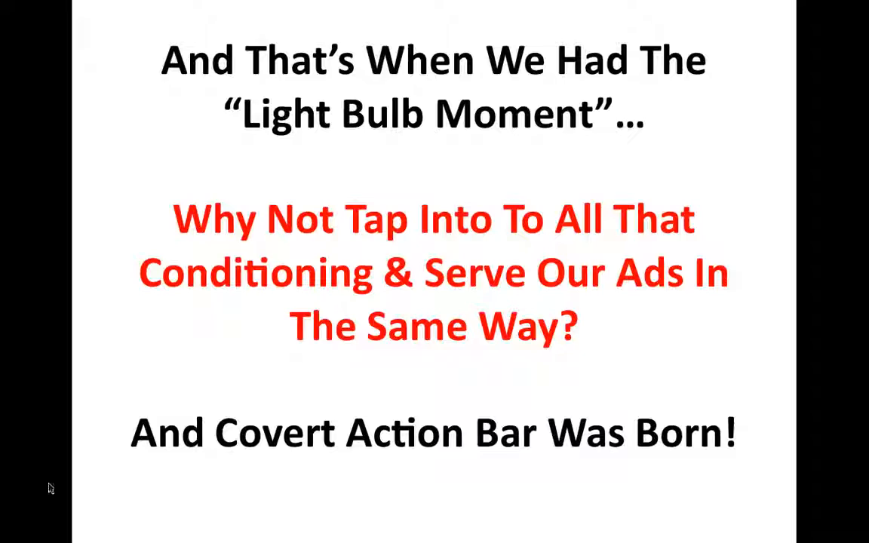
{"action": "left_click", "coordinate": [199, 310]}
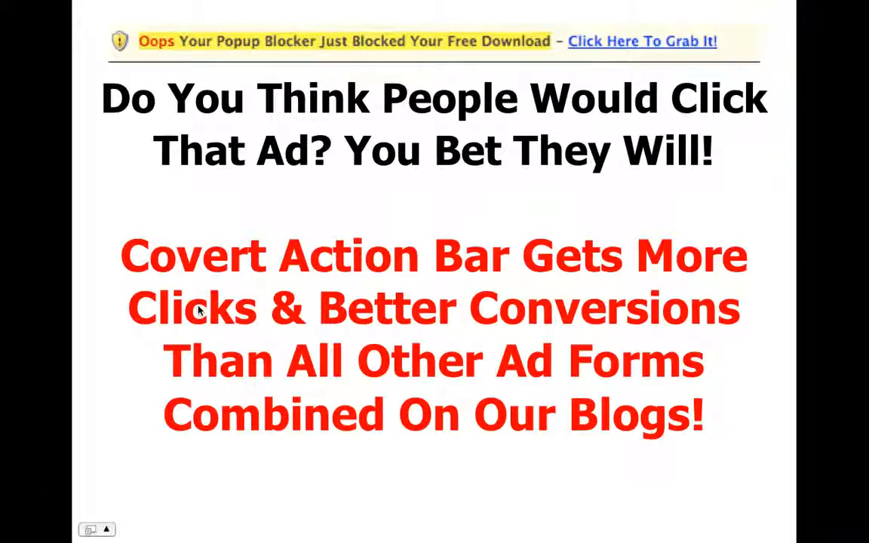